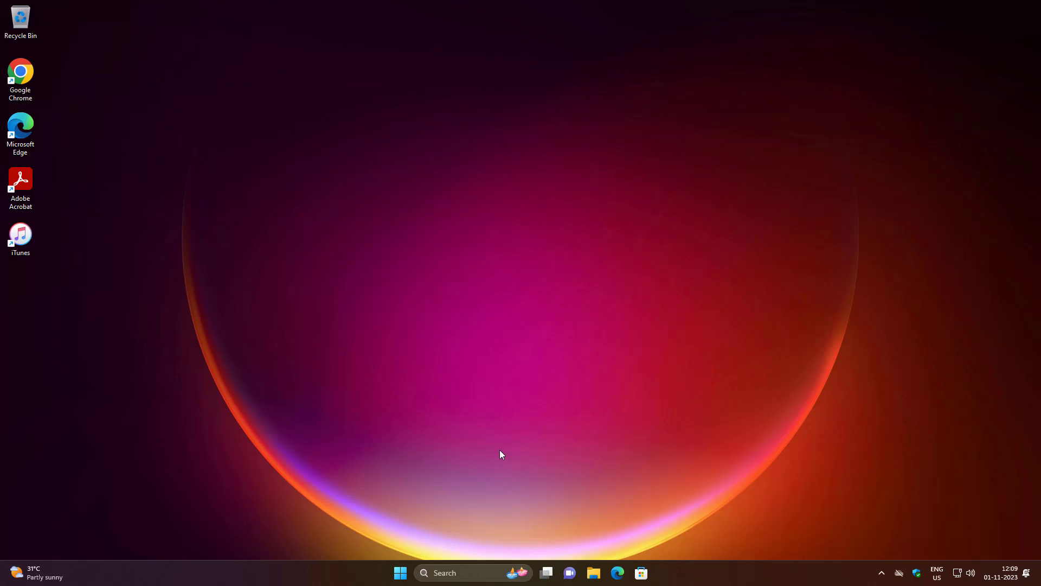
Launch the Settings app from the Start menu's pinned apps
left_click(399, 572)
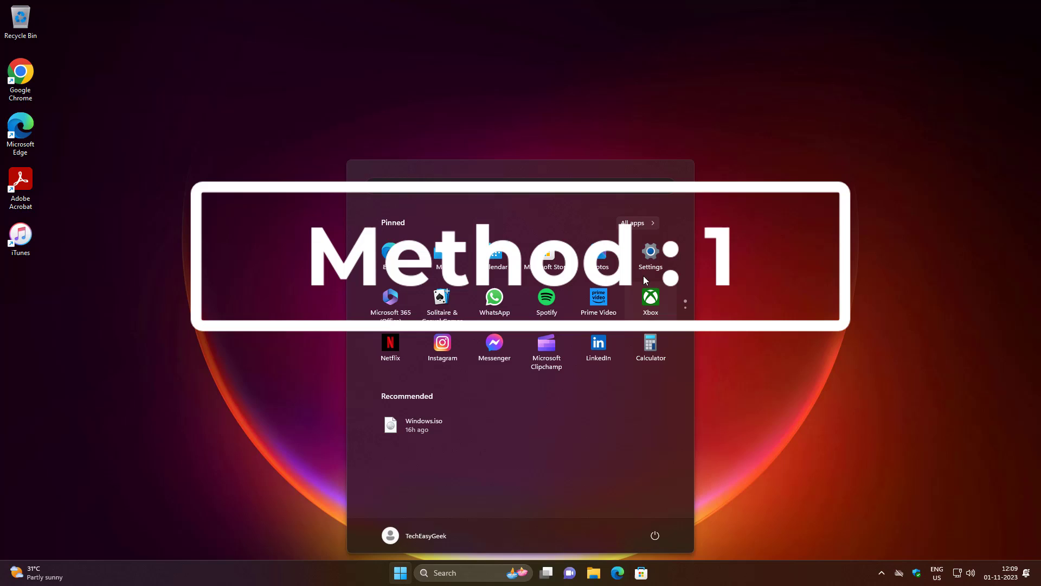
left_click(653, 259)
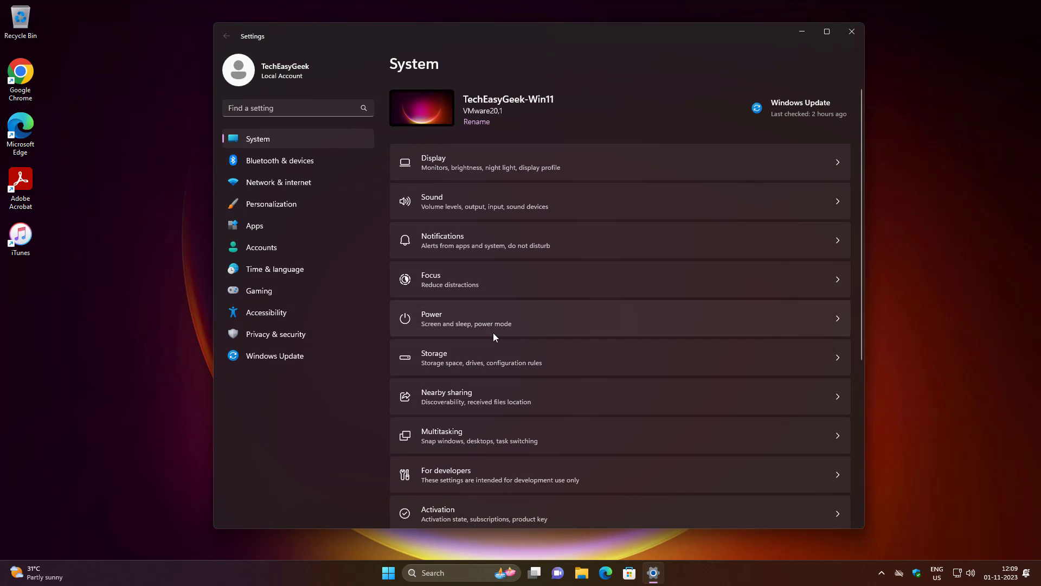
Turn Do not disturb off, clear its scheduled-times and feature-update rules, then close Settings
left_click(478, 238)
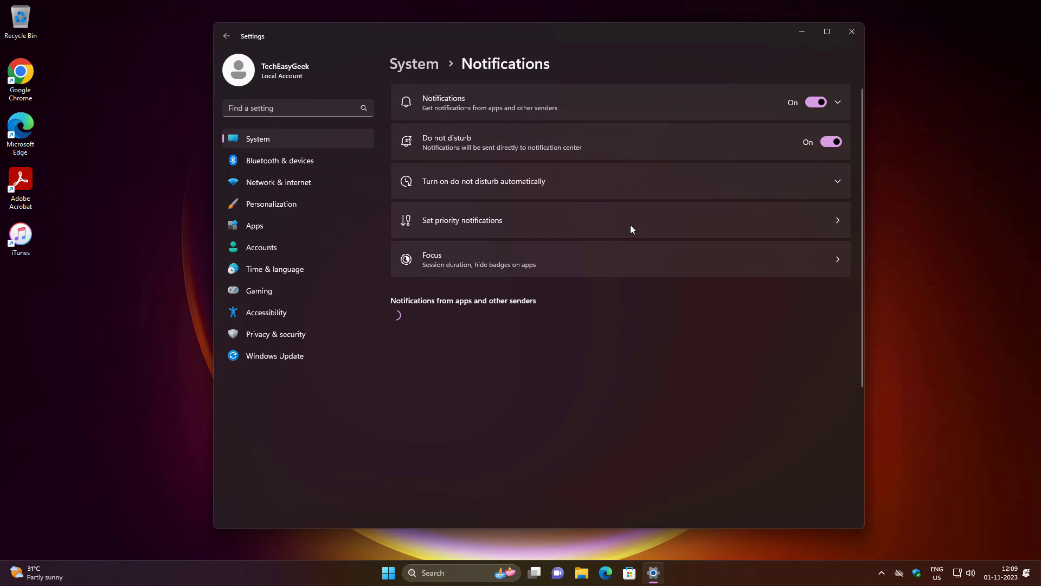
left_click(830, 142)
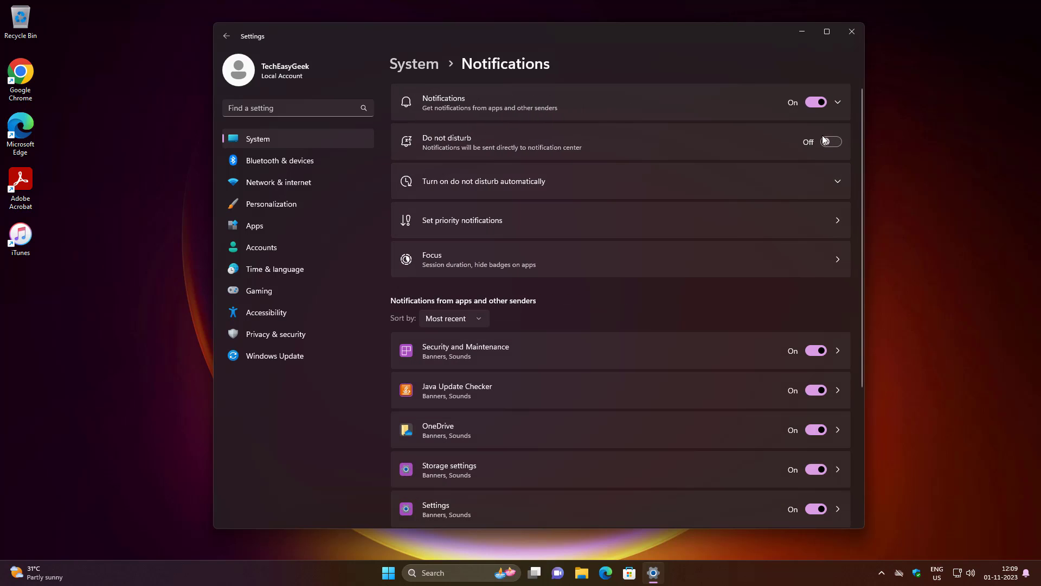
left_click(556, 187)
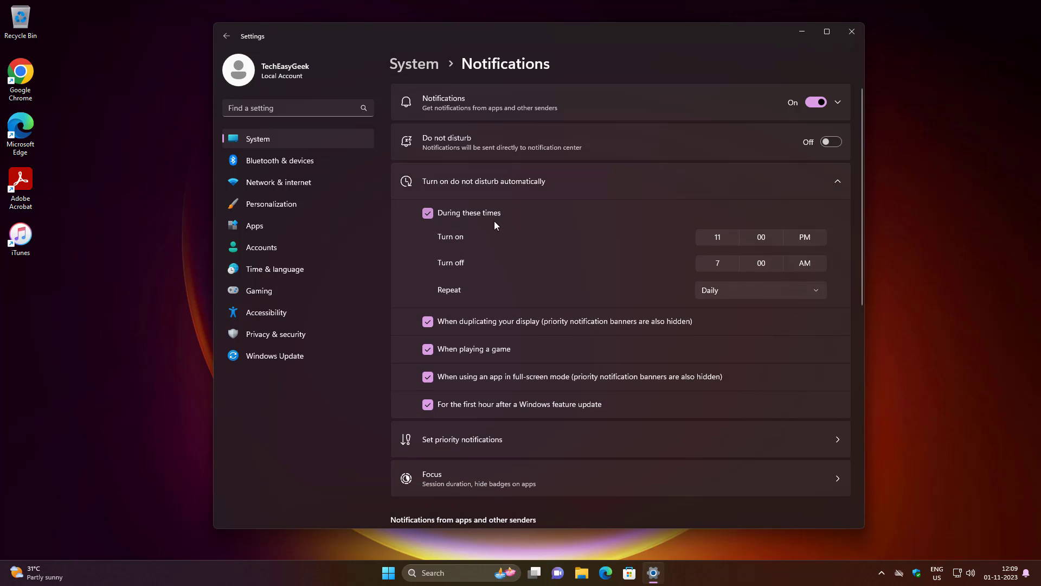
left_click(432, 217)
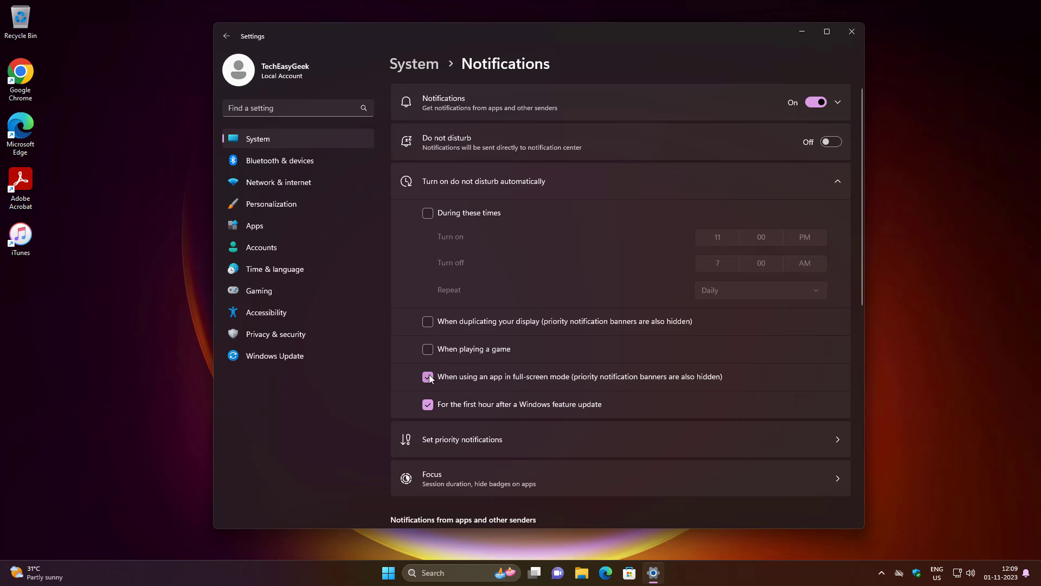
left_click(429, 404)
left_click(852, 32)
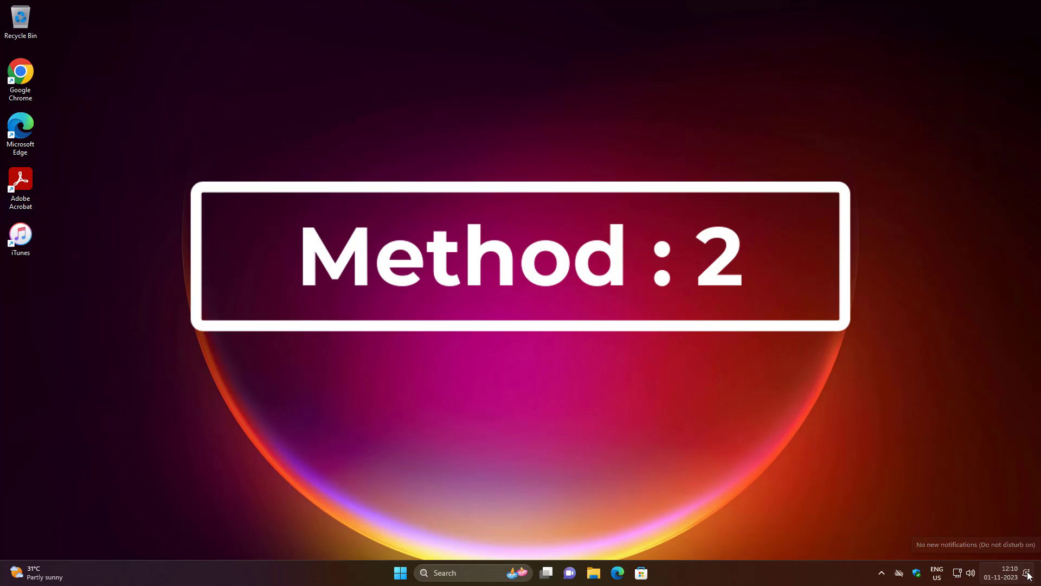
Switch Do not disturb off from the notification center's bell button, then dismiss the panel
left_click(1029, 575)
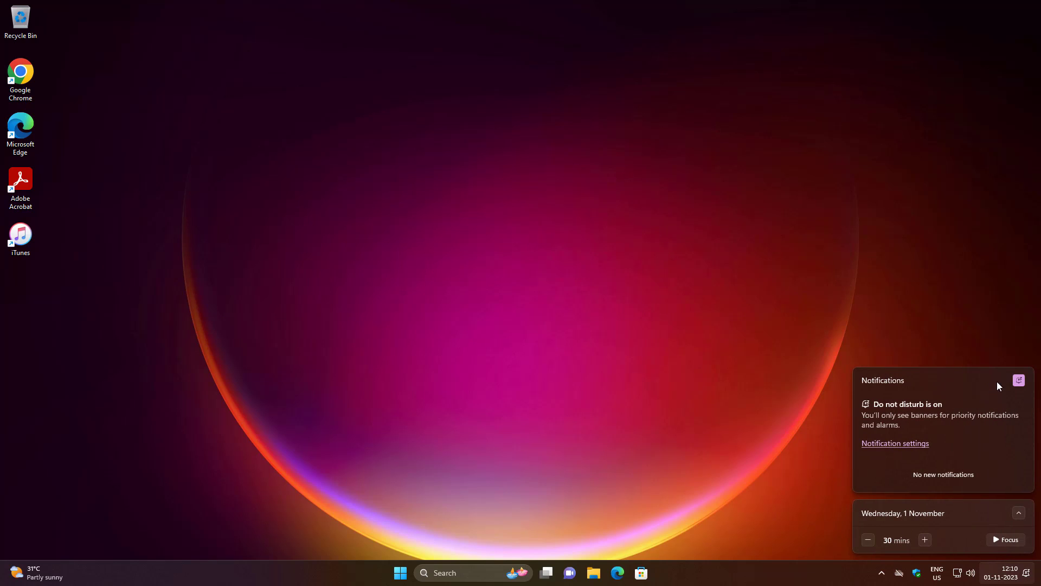
left_click(1019, 379)
left_click(884, 307)
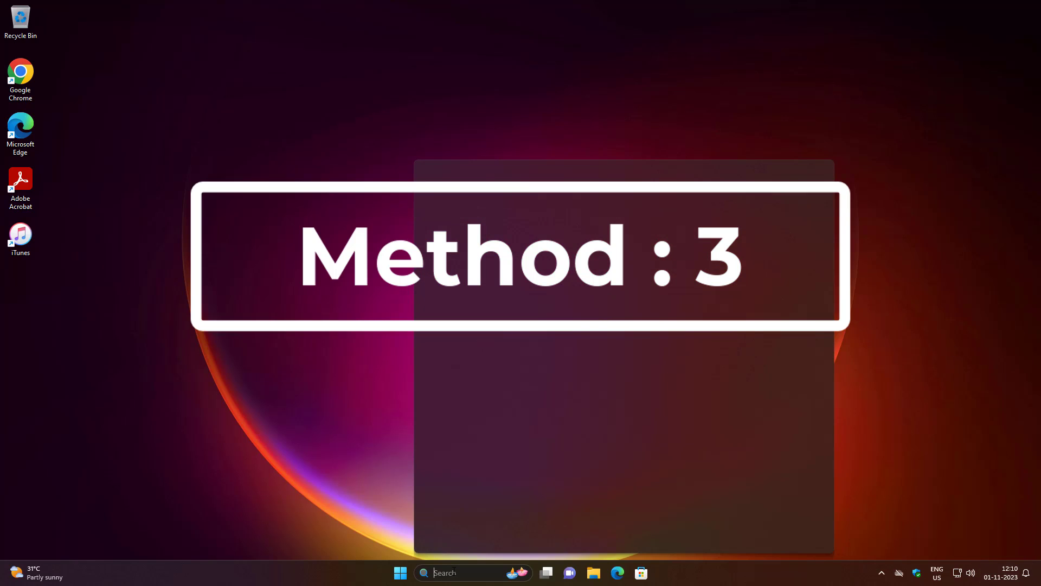
type("reged")
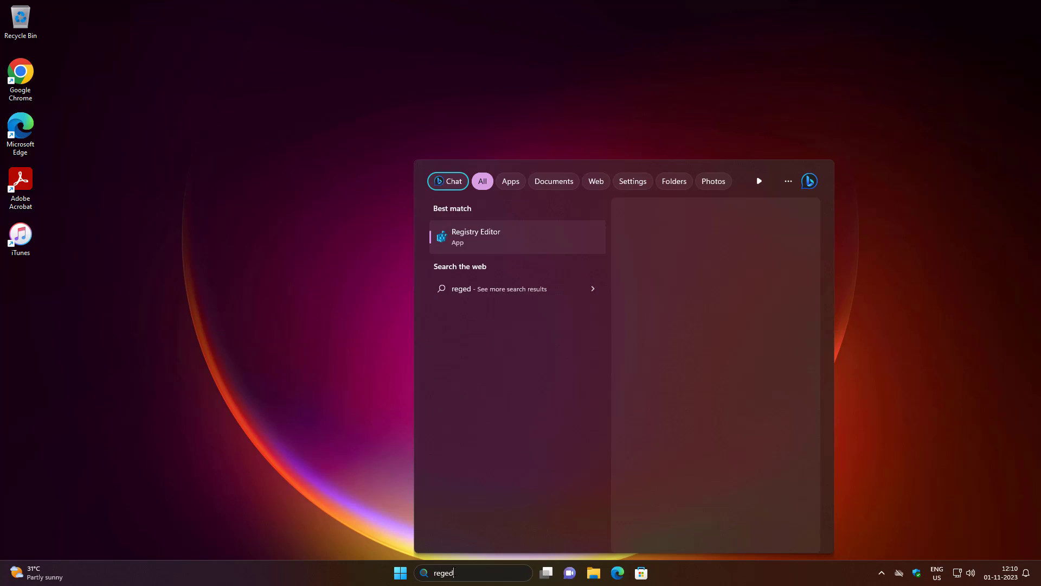
type("it")
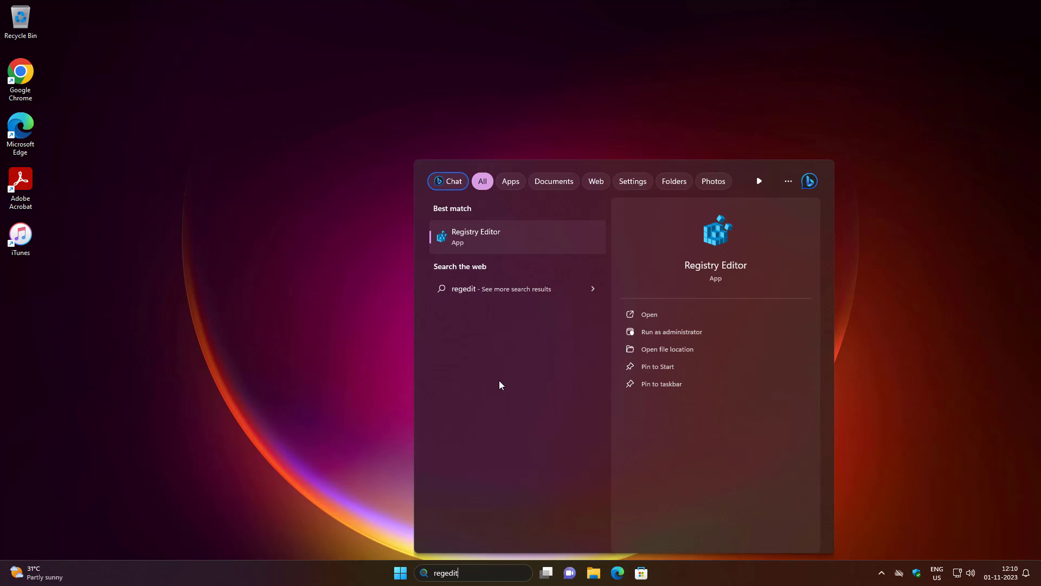
Run Registry Editor as administrator from the search results and approve the UAC prompt
right_click(502, 228)
left_click(549, 240)
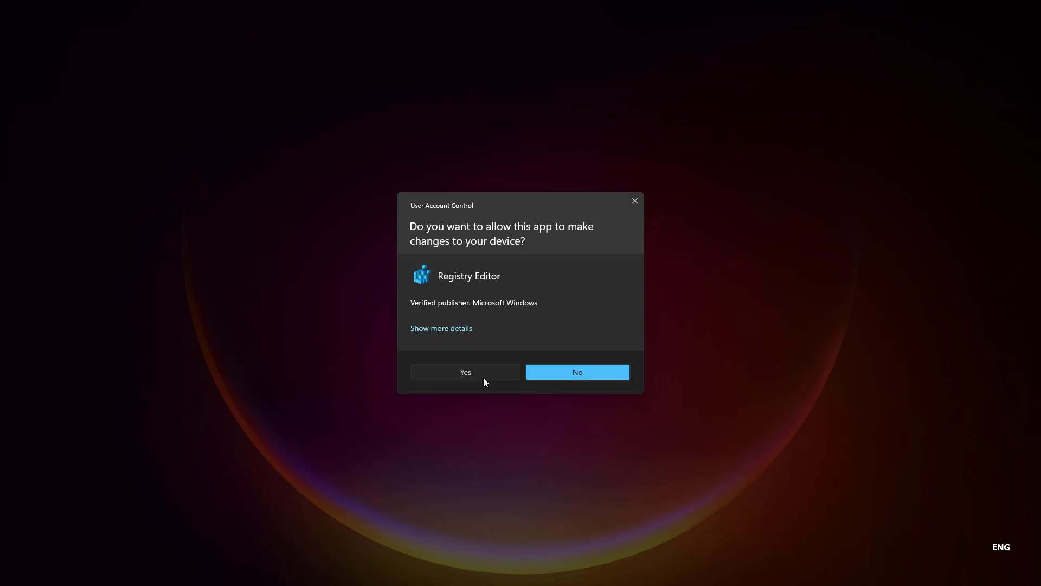
left_click(471, 373)
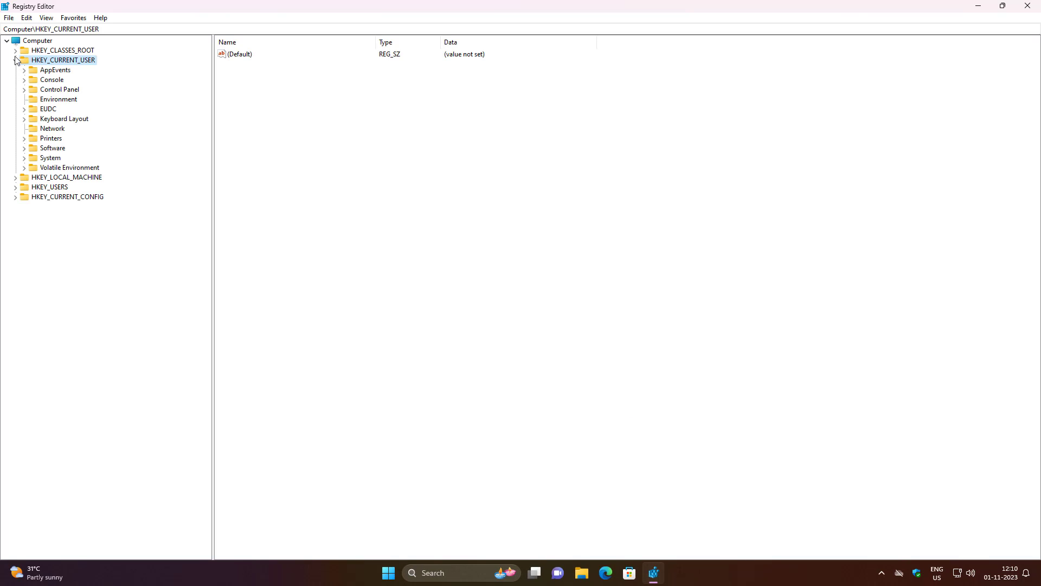
Expand HKEY_CURRENT_USER > Software > Microsoft and jump toward the Windows key
left_click(15, 60)
left_click(14, 62)
left_click(50, 148)
left_click(23, 148)
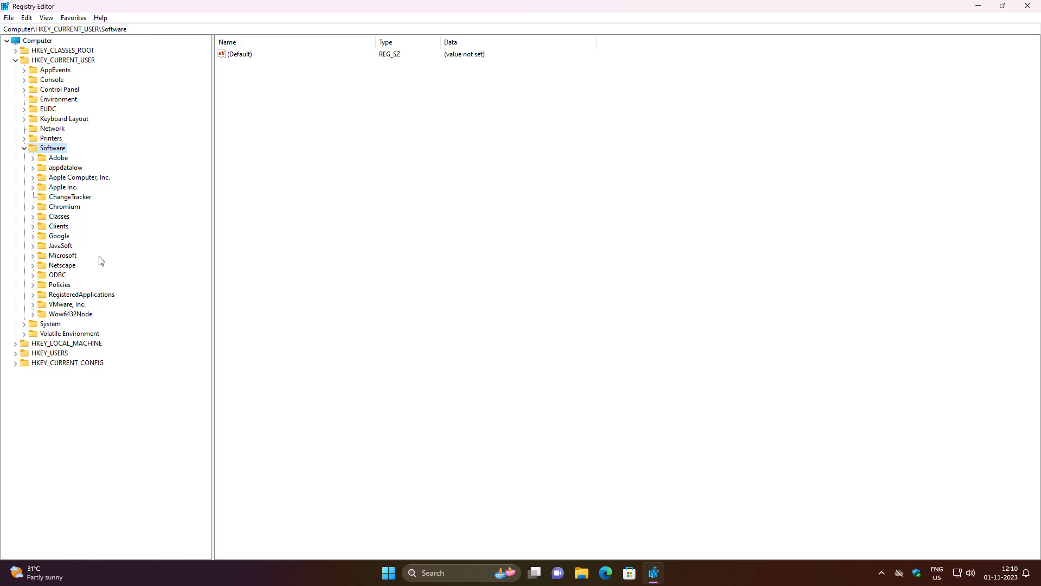
left_click(60, 246)
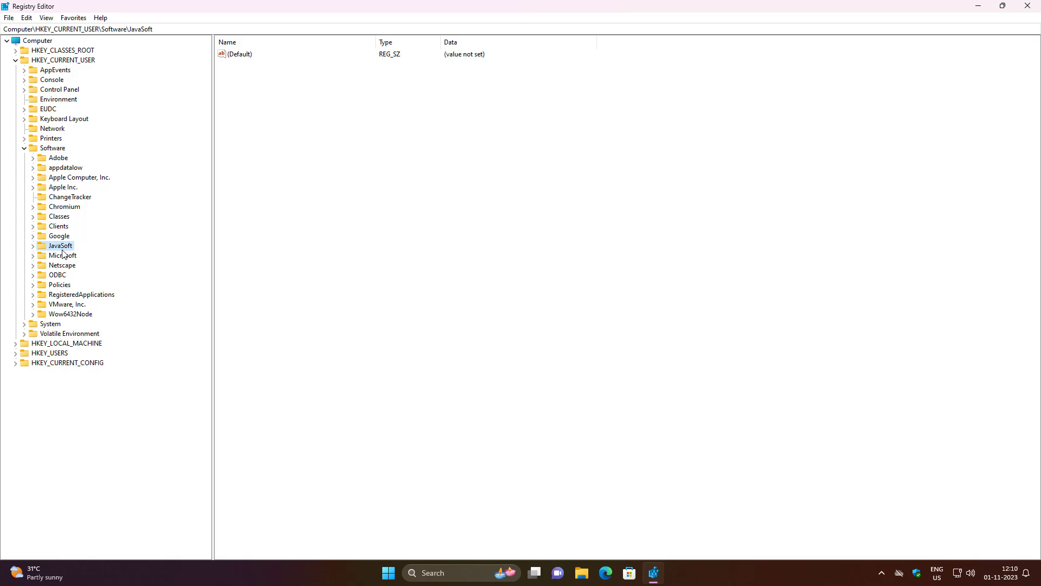
left_click(32, 256)
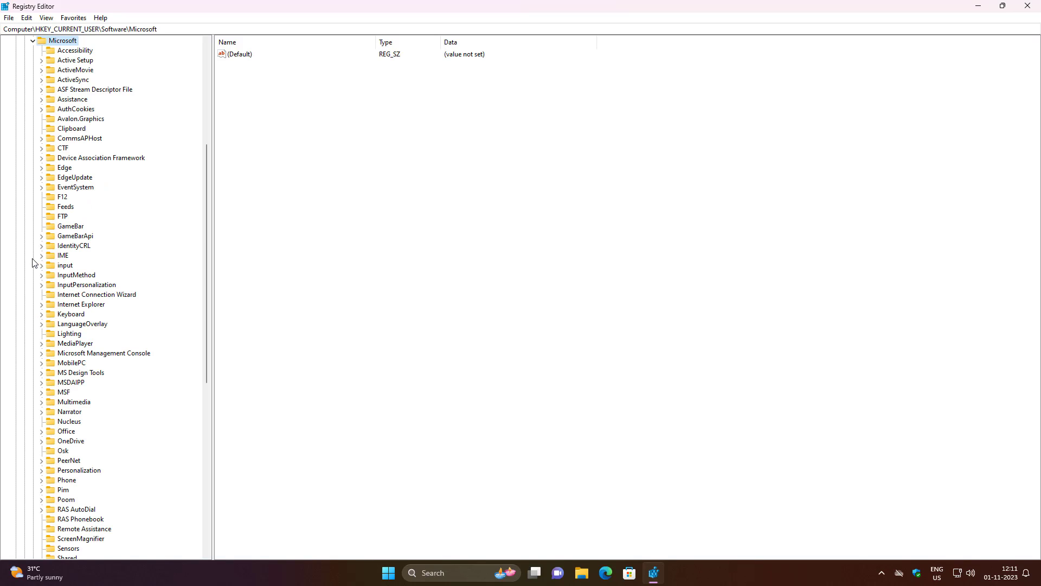
left_click(71, 314)
key("w")
scroll(115, 407, "down", 5)
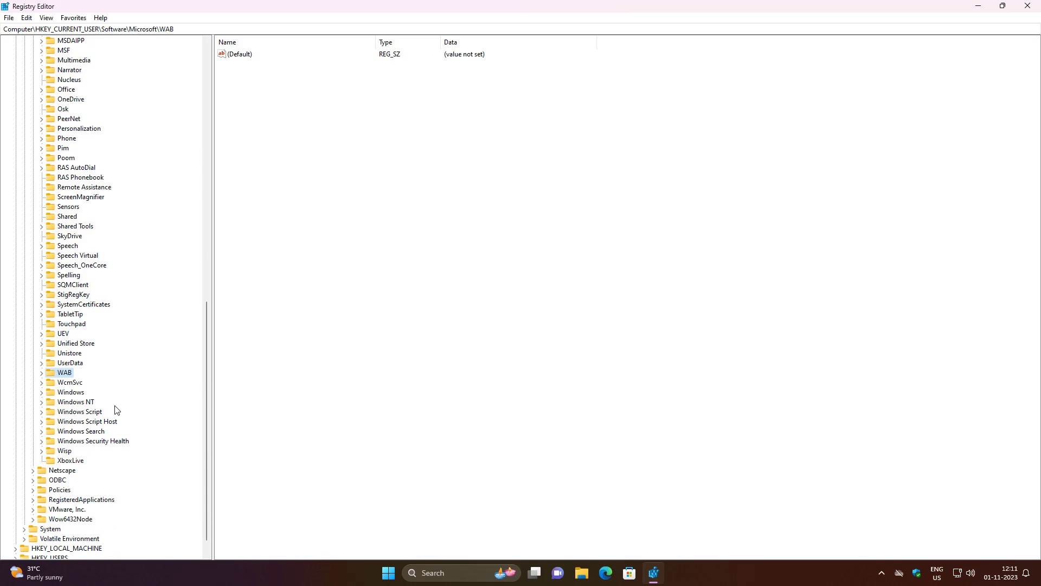
scroll(116, 407, "down", 1)
Expand Windows > CurrentVersion > Notifications and select the Settings key
left_click(71, 392)
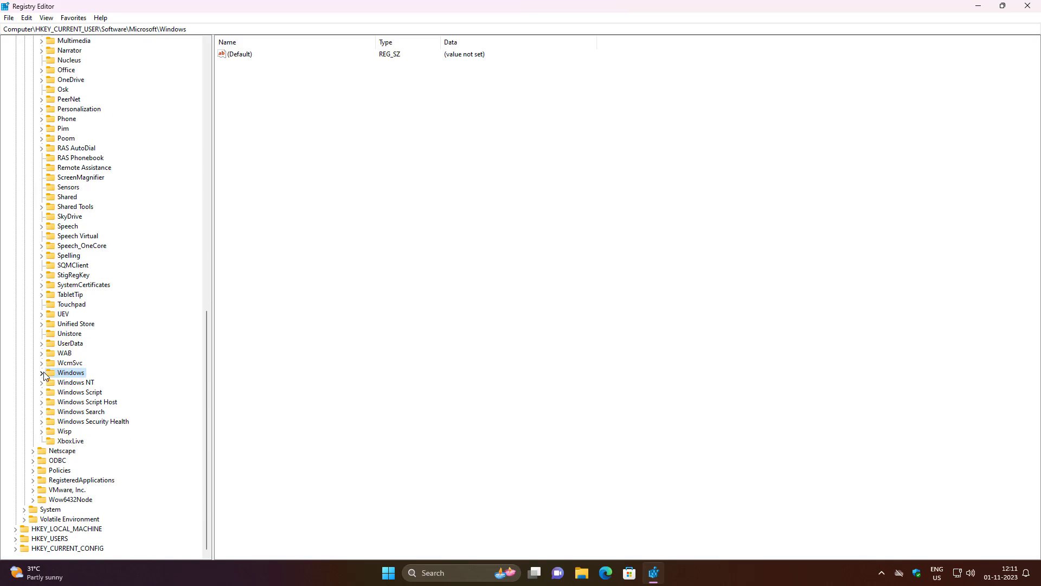
left_click(43, 374)
left_click(87, 392)
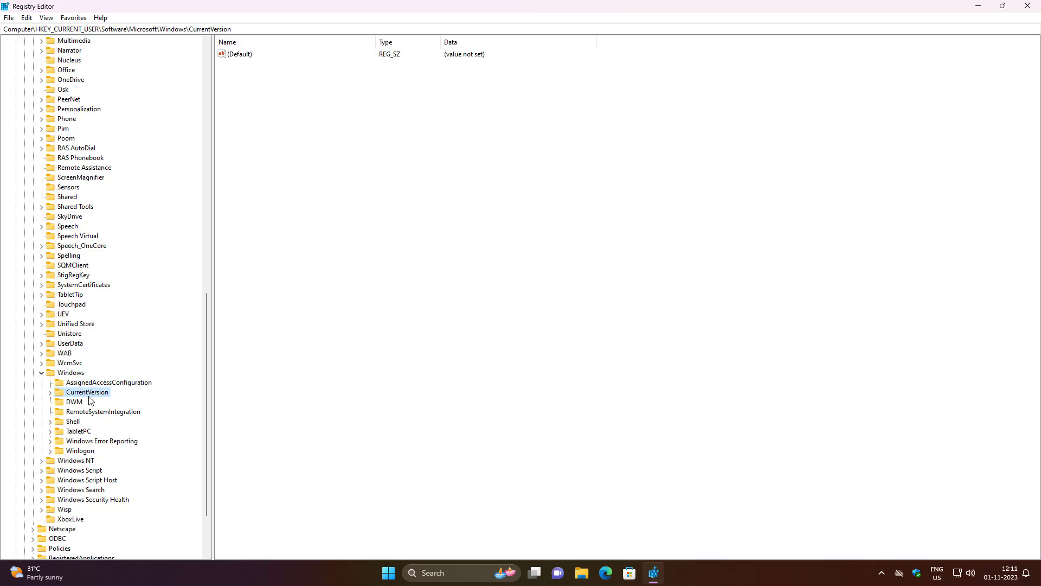
left_click(50, 392)
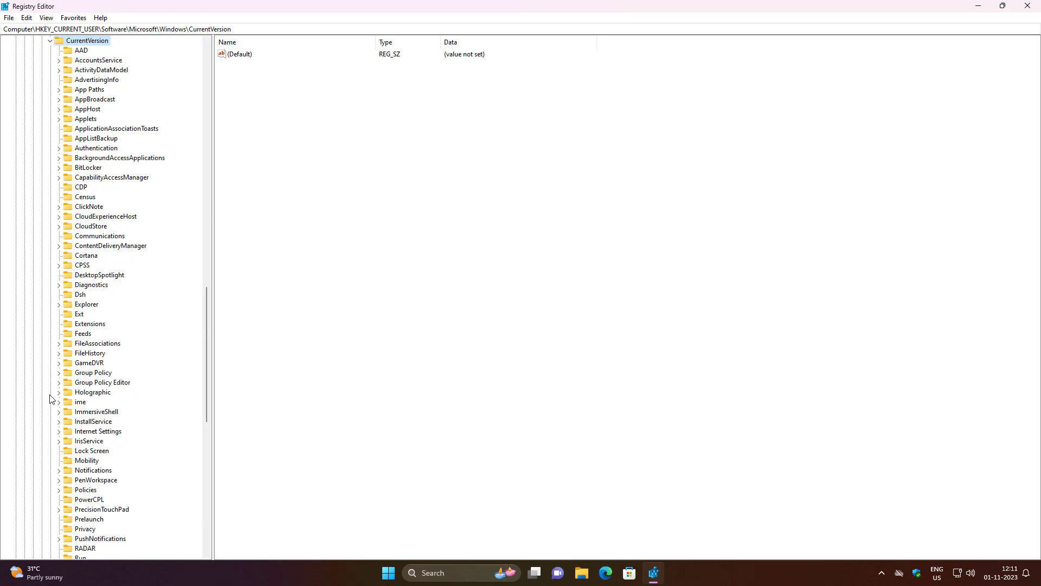
left_click(93, 470)
left_click(61, 470)
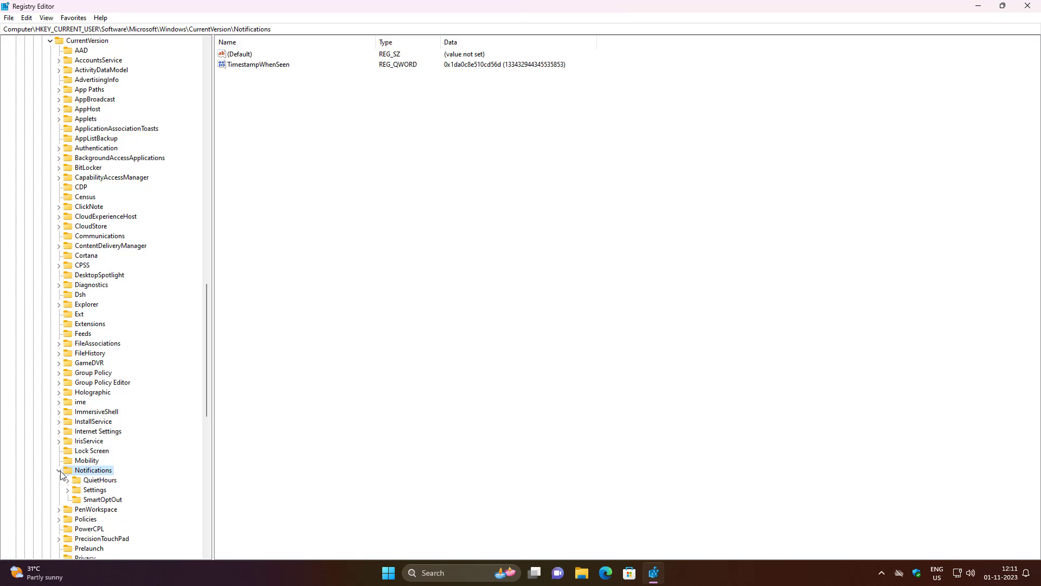
left_click(93, 489)
Create a QWORD (64-bit) value named 'Enabled' and confirm its data is 0
right_click(277, 161)
mouse_move(306, 165)
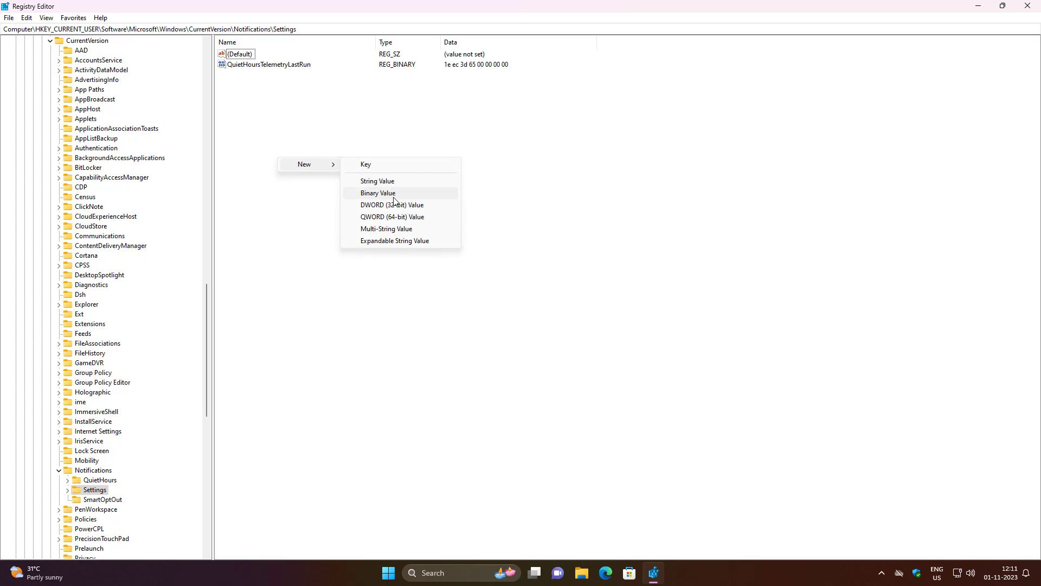
left_click(392, 216)
type("En")
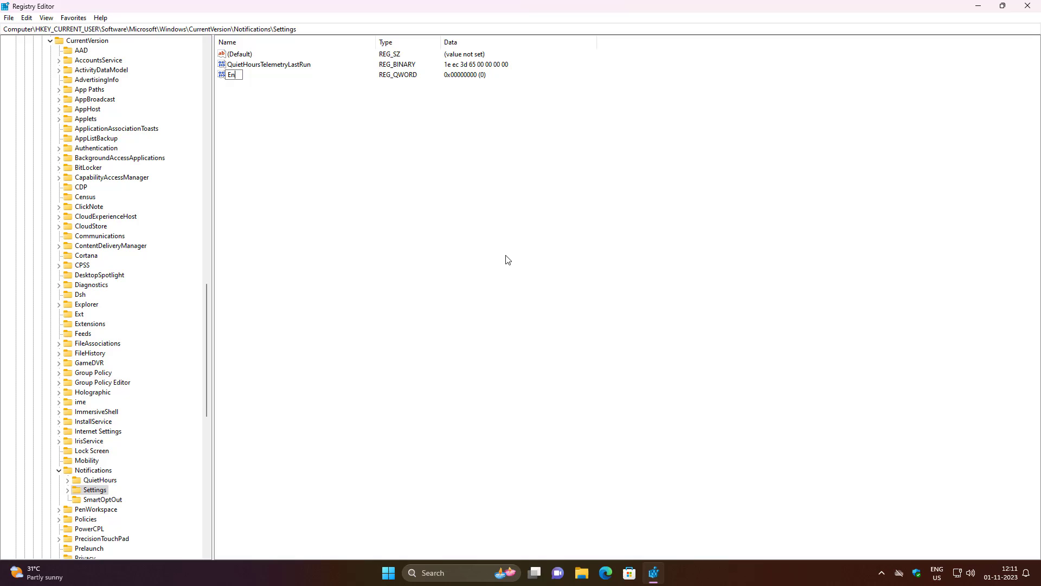
type("abled")
key("Return")
double_click(240, 74)
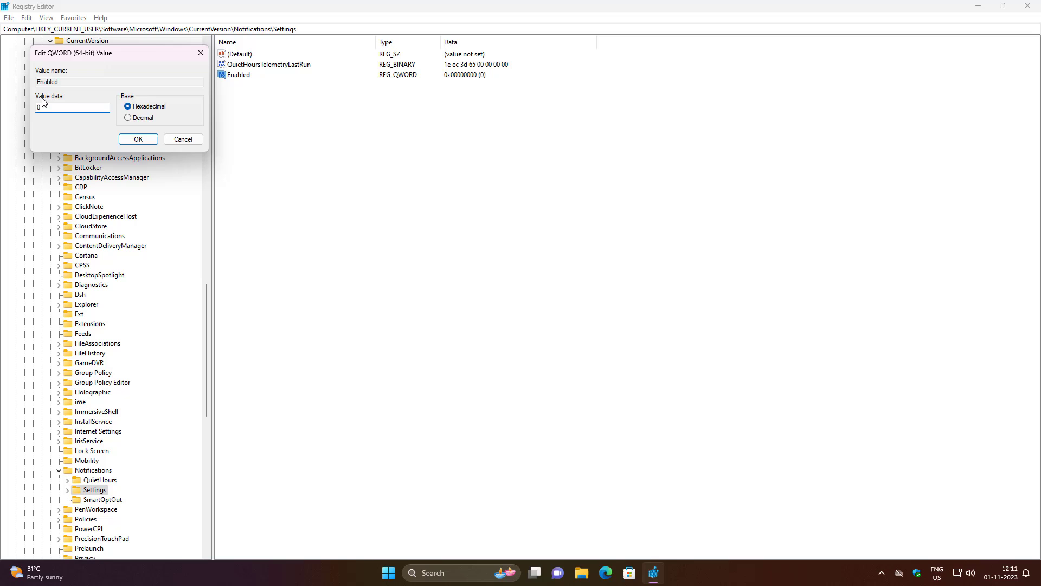
left_click(138, 139)
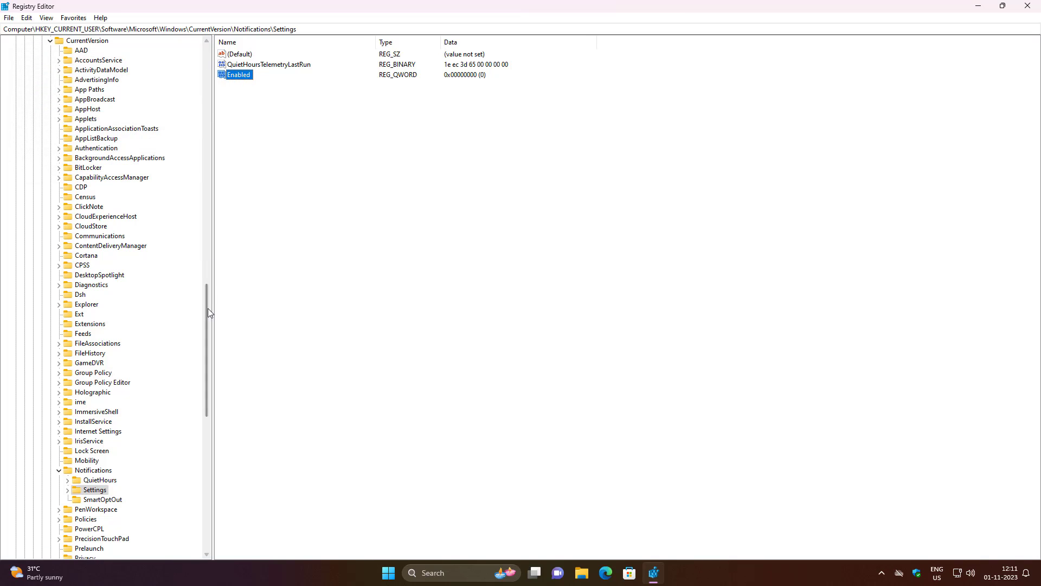
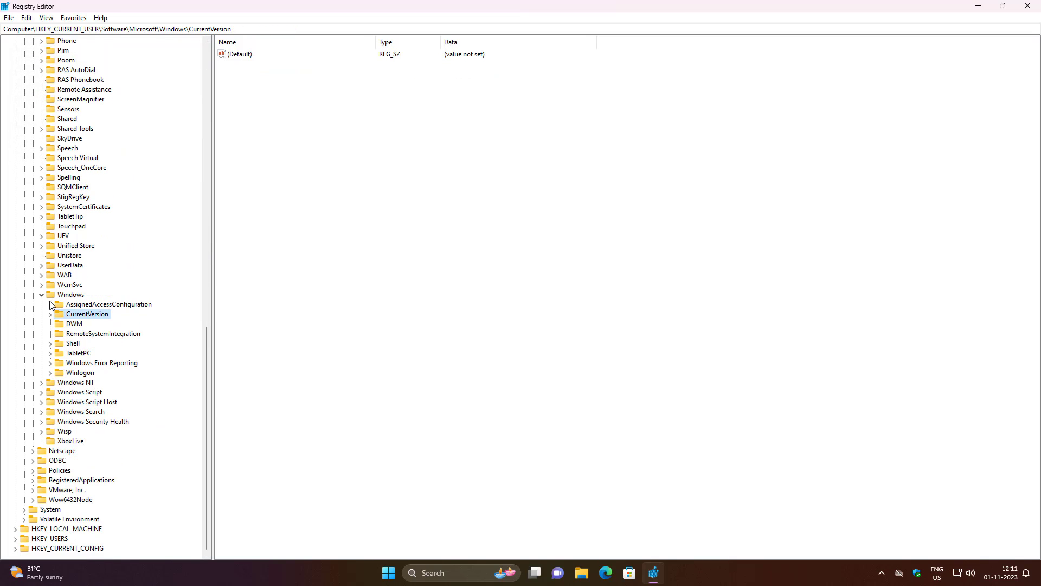
Collapse Windows, Microsoft, Software and HKEY_CURRENT_USER, close Registry Editor, and open the Start menu
left_click(41, 295)
scroll(106, 325, "up", 10)
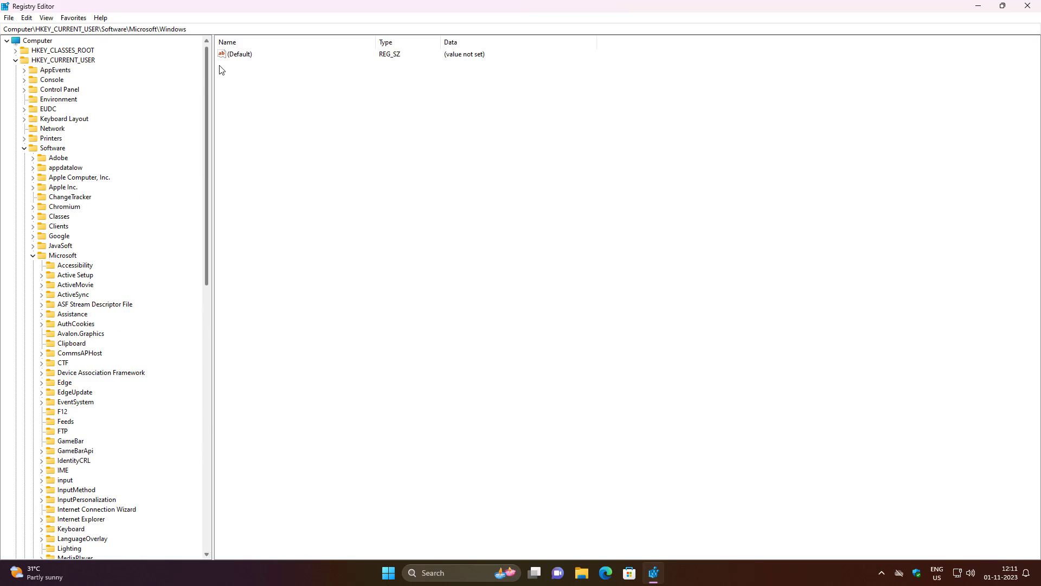
left_click(33, 255)
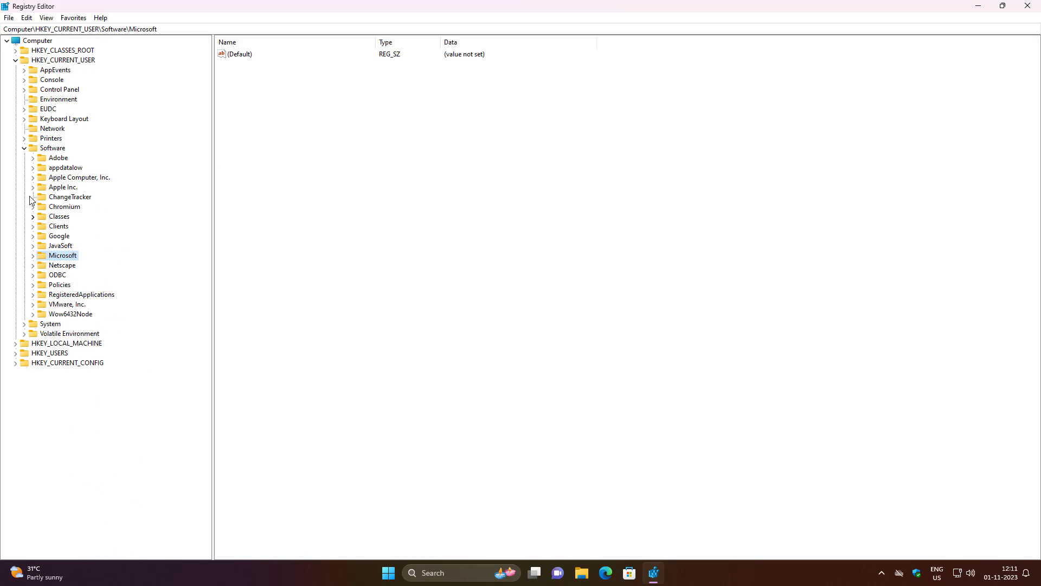
left_click(24, 148)
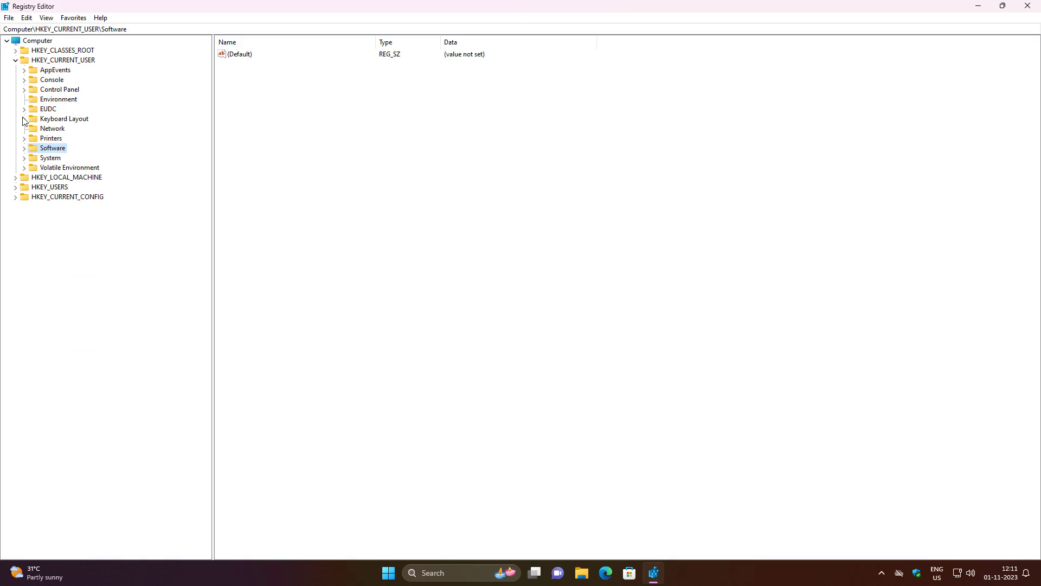
left_click(15, 61)
left_click(1026, 6)
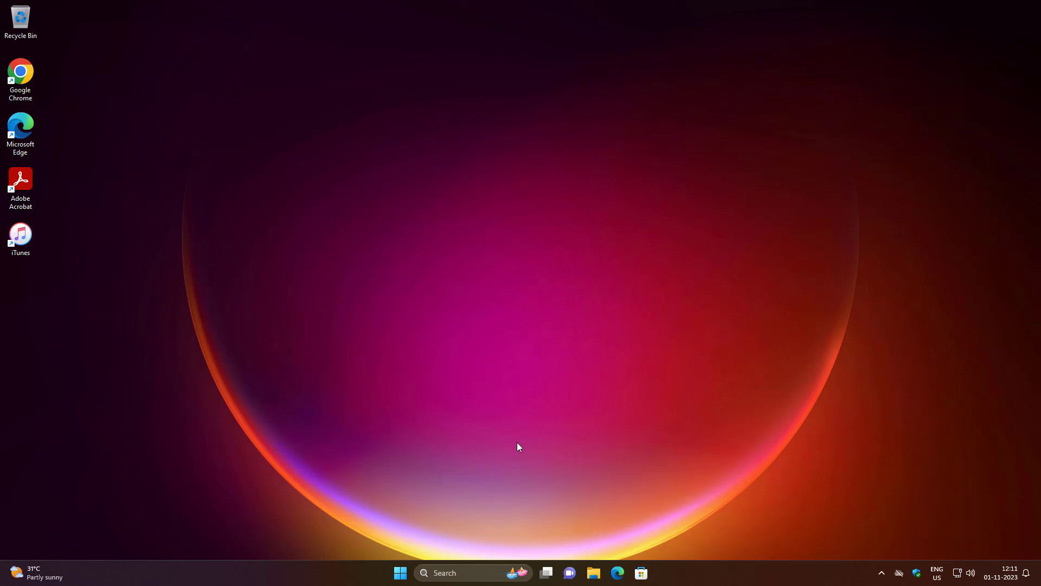
left_click(401, 572)
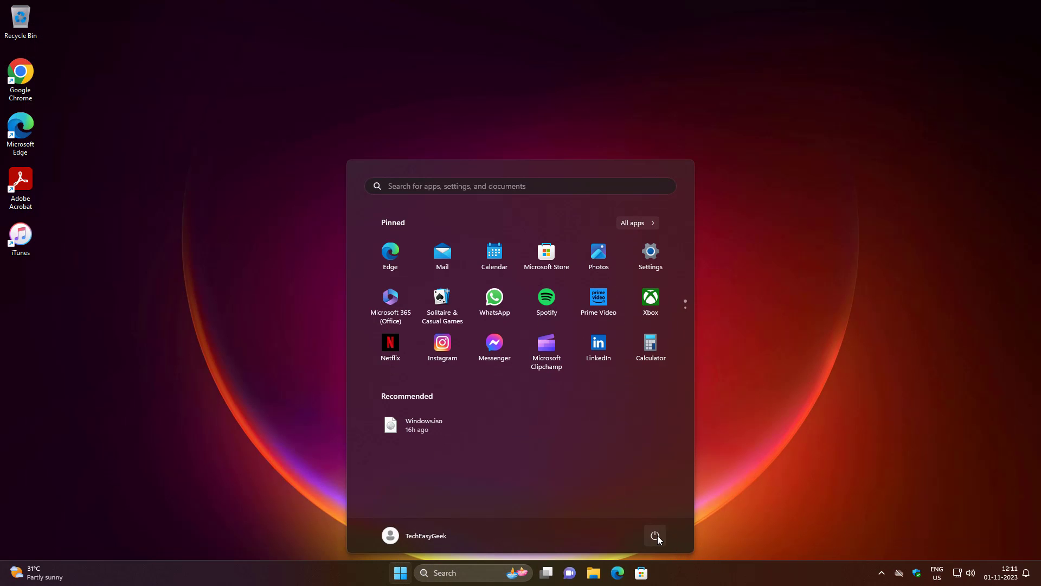